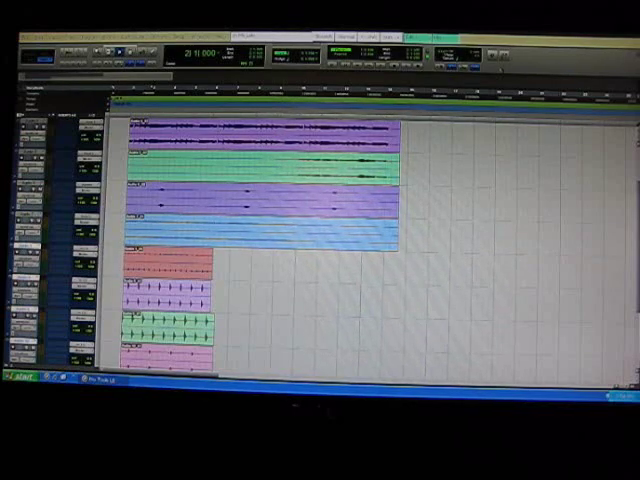
scroll(243, 231, "down", 4)
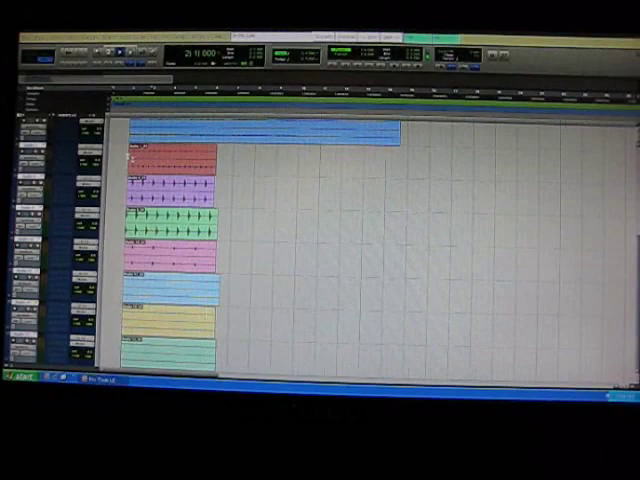
- Zoom the timeline in, then place the cursor and test a selection in the red drum loop
key("ctrl+bracketright")
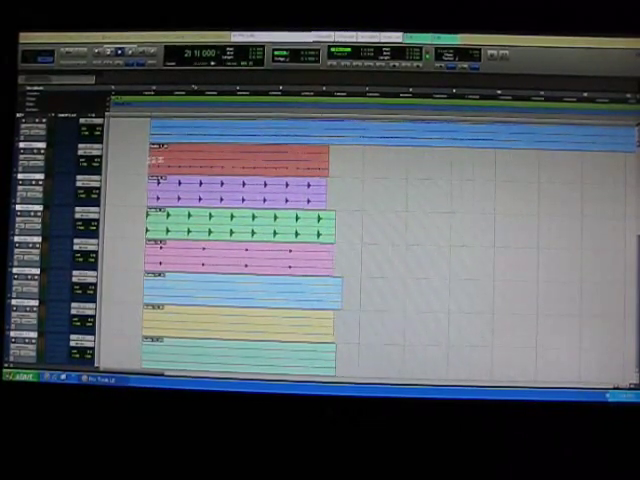
left_click(201, 148)
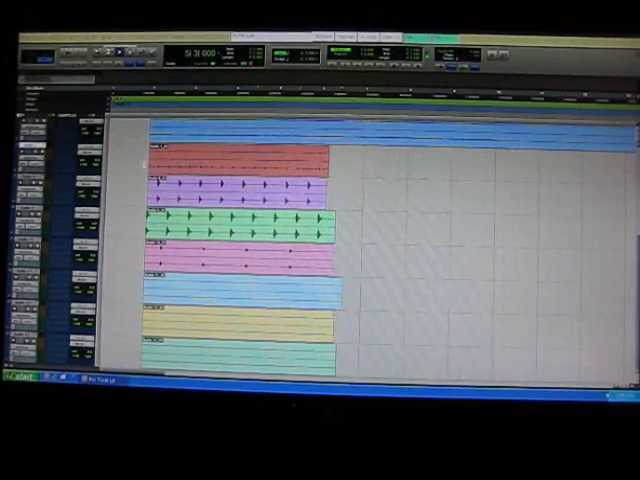
left_click(149, 150)
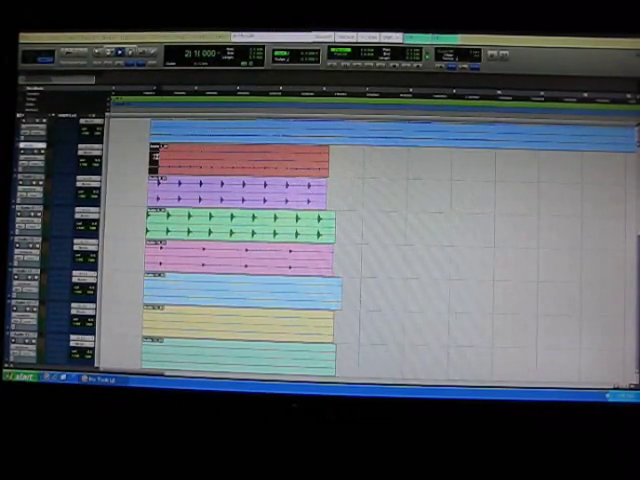
left_click_drag(242, 156, 316, 160)
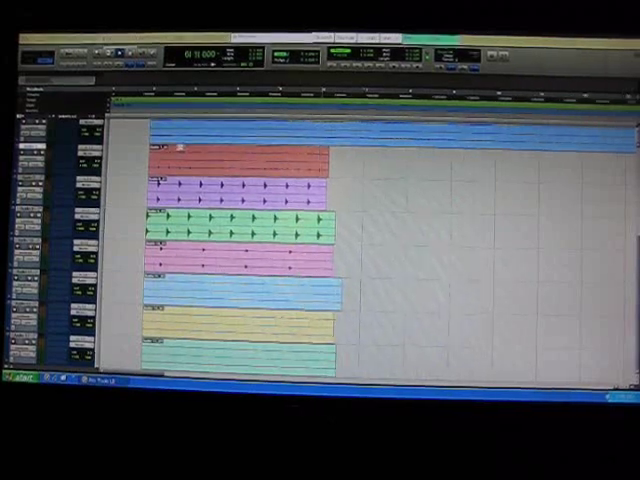
- Pick a new grid resolution, then select the red drum loop from its start to its end
left_click(330, 42)
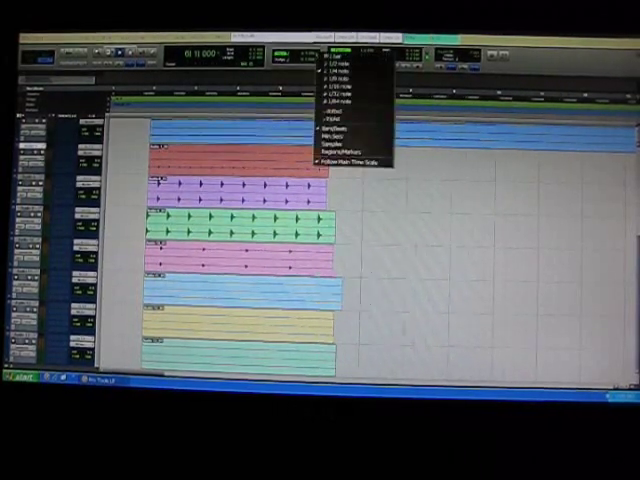
left_click(330, 78)
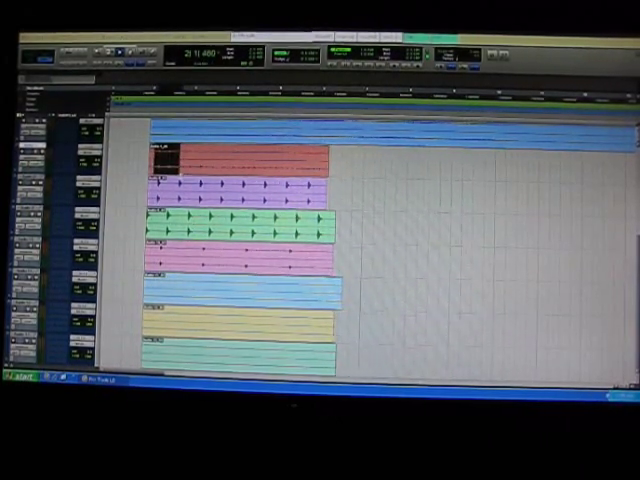
left_click_drag(179, 165, 155, 166)
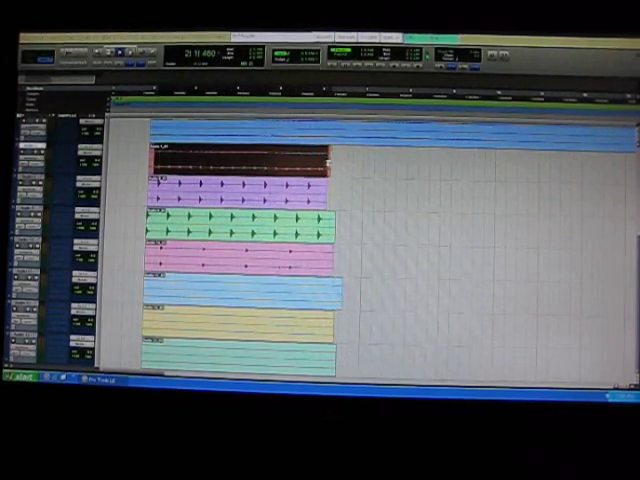
left_click_drag(228, 163, 156, 167)
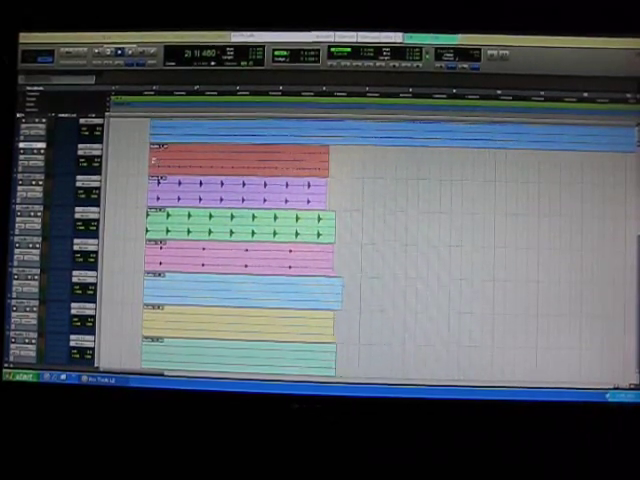
left_click_drag(252, 162, 320, 162)
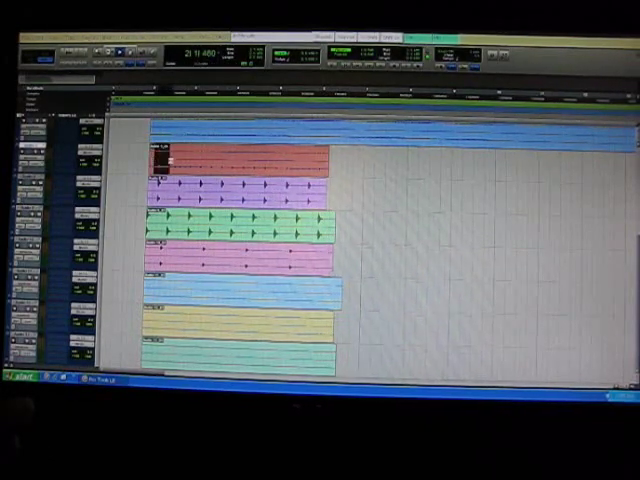
left_click_drag(170, 160, 201, 161)
left_click_drag(287, 162, 325, 161)
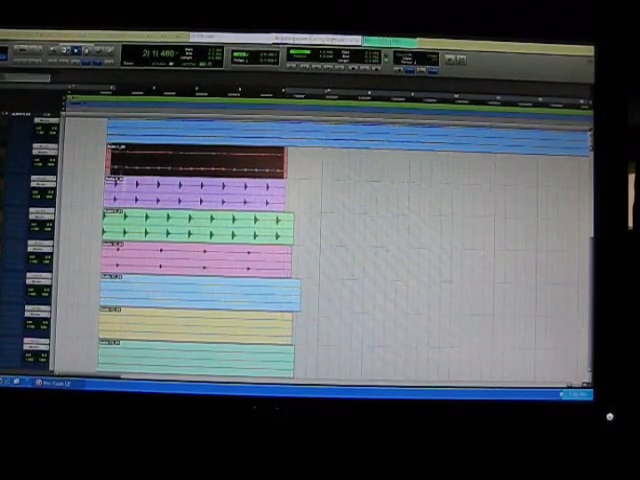
- Set the selection start at the red loop and bring up the purple drum loop's editing menu
left_click(113, 160)
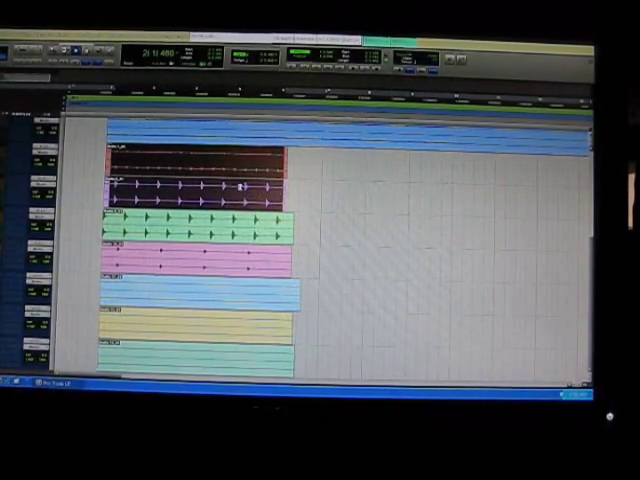
right_click(190, 178)
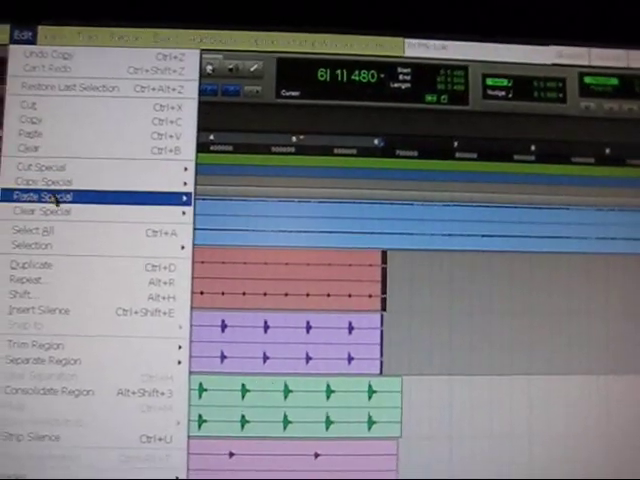
mouse_move(60, 198)
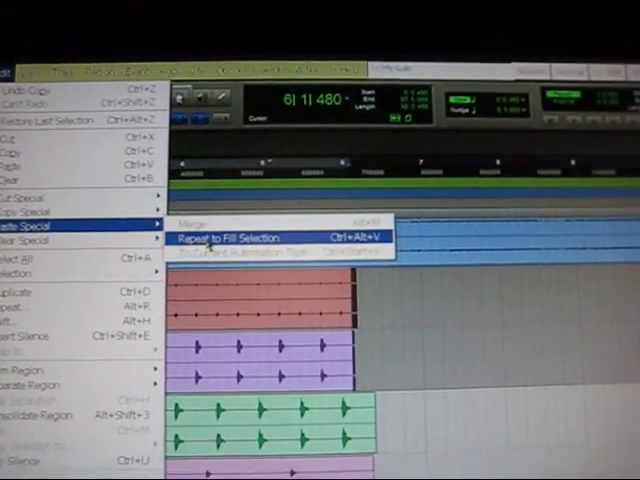
- Apply Paste Special > Repeat to Fill Selection to the copied red and purple drum loops
left_click(208, 214)
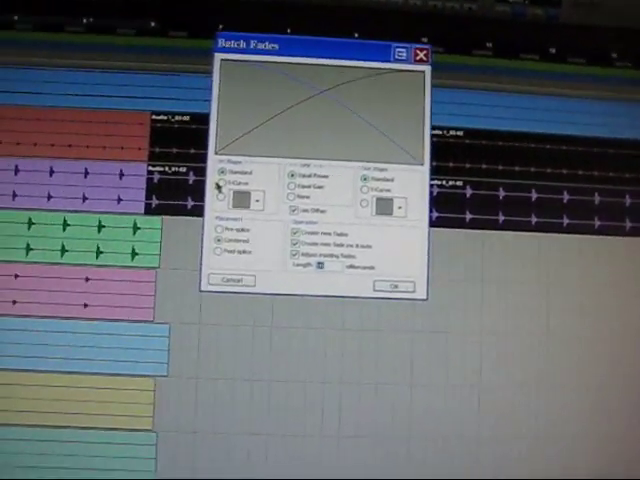
- Move the Batch Fades dialog around to inspect it, then cancel it without adding fades
left_click_drag(270, 45, 300, 253)
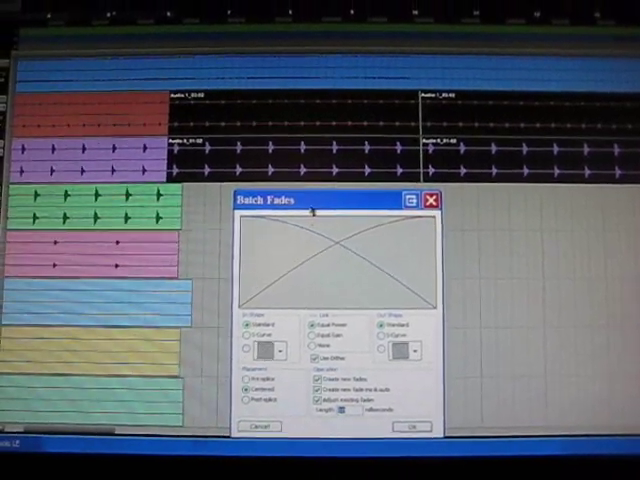
left_click_drag(300, 188, 313, 89)
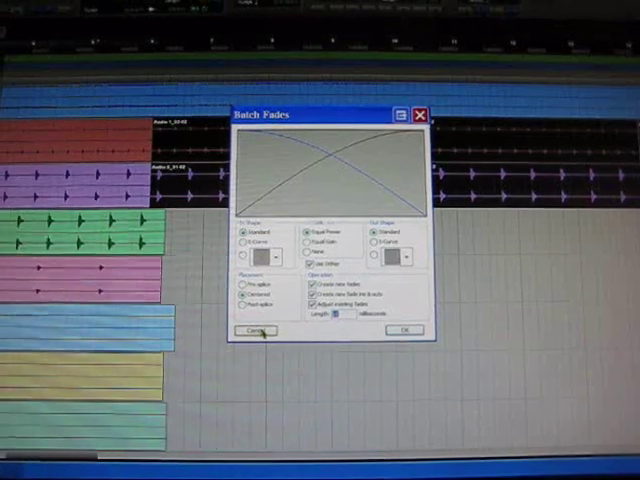
left_click(256, 331)
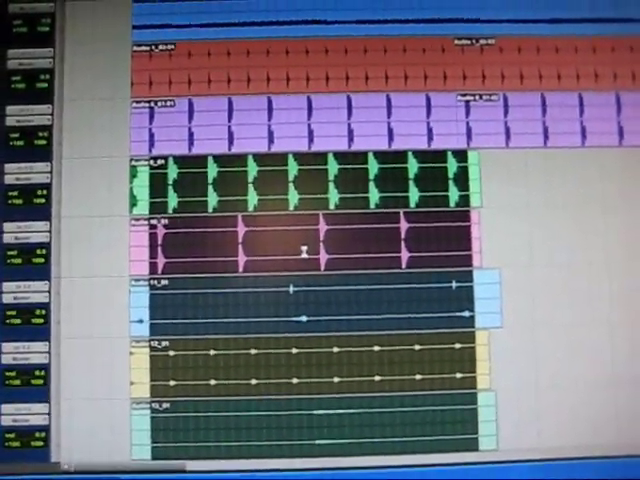
- Copy the selected regions on the five lower tracks and place the edit cursor at their end
right_click(300, 270)
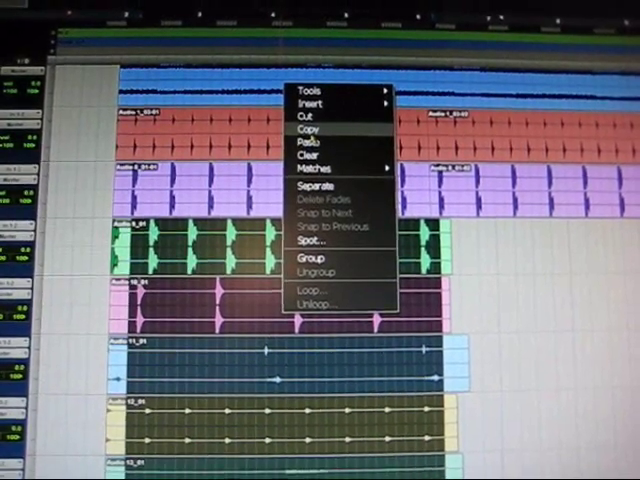
left_click(310, 132)
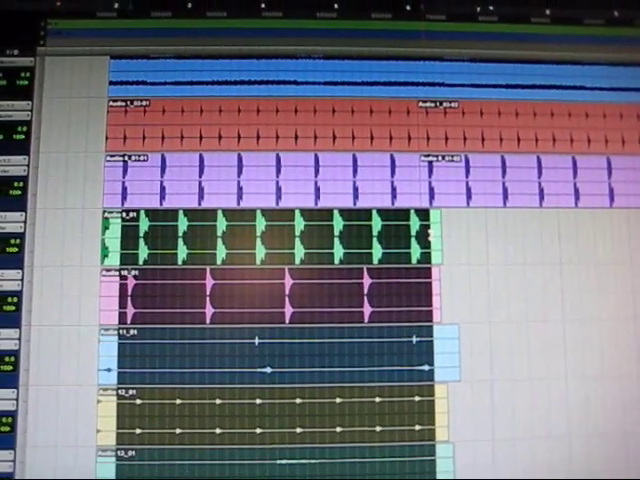
left_click(430, 370)
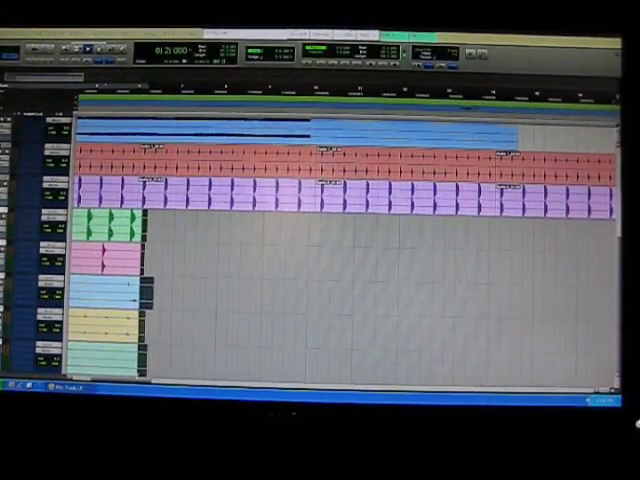
- Repeat the five lower loops to fill the timeline and accept the Batch Fades crossfades
key("ctrl+f")
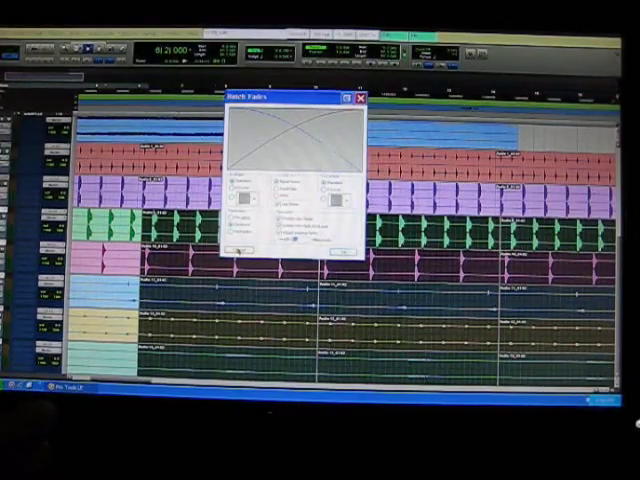
key("Return")
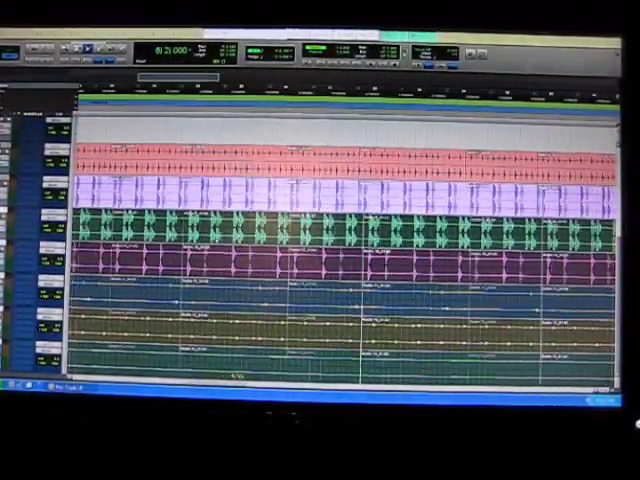
- Undo the nudge, deselect the regions, and zoom out to see where the top loops end
key("ctrl+z")
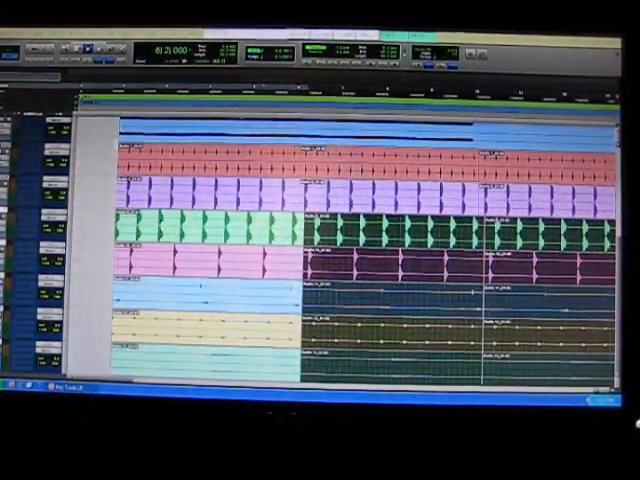
key("Return")
scroll(360, 250, "up", 3)
scroll(360, 250, "up", 1)
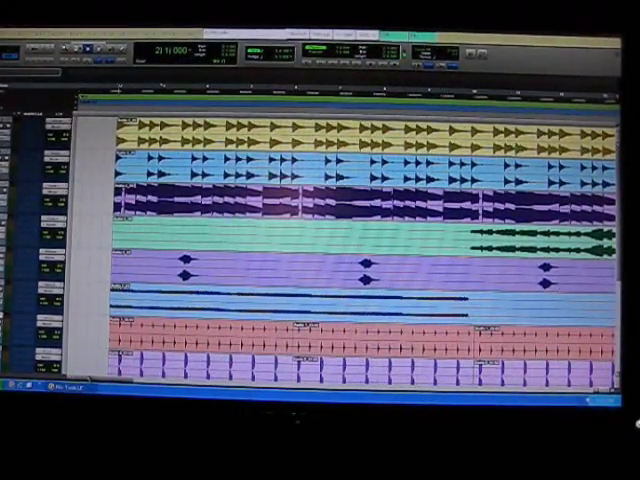
key("ctrl+bracketleft")
key("ctrl+bracketright")
key("ctrl+bracketright")
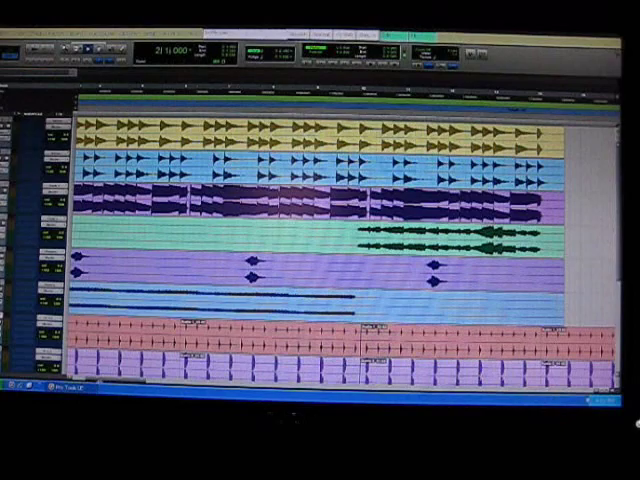
scroll(340, 250, "left", 2)
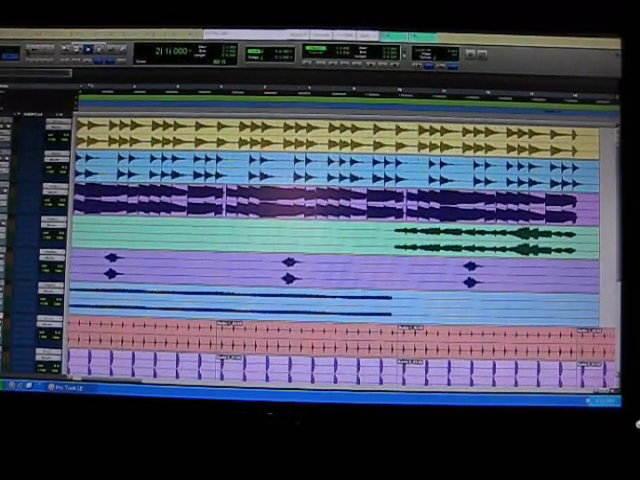
key("ctrl+bracketleft")
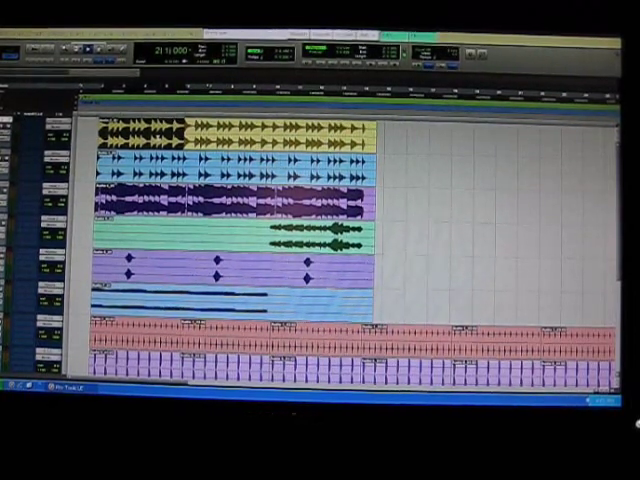
- Select the yellow track's right-hand region and repeat it, bringing up the Batch Fades dialog
right_click(154, 139)
left_click(171, 181)
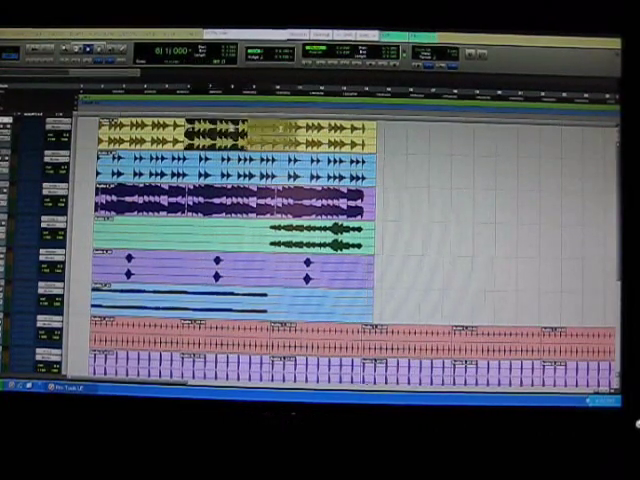
left_click(191, 132)
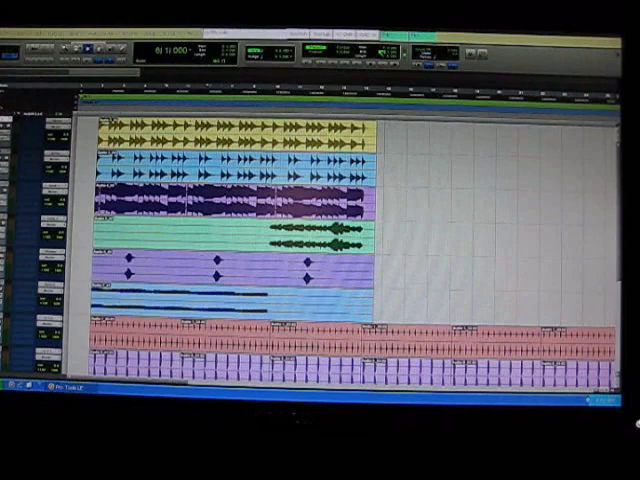
left_click(191, 132)
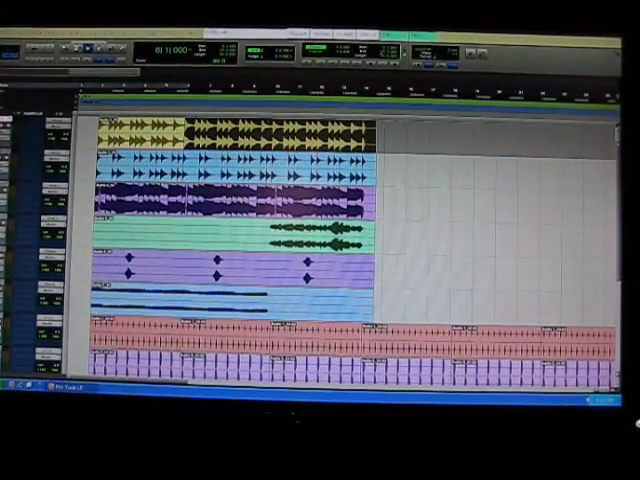
key("ctrl+f")
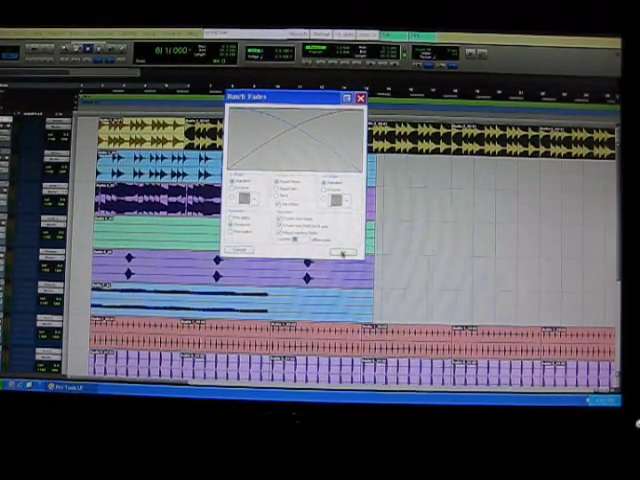
- Confirm Batch Fades and choose Adjust Bounds so every yellow-loop crossfade is created
left_click(341, 254)
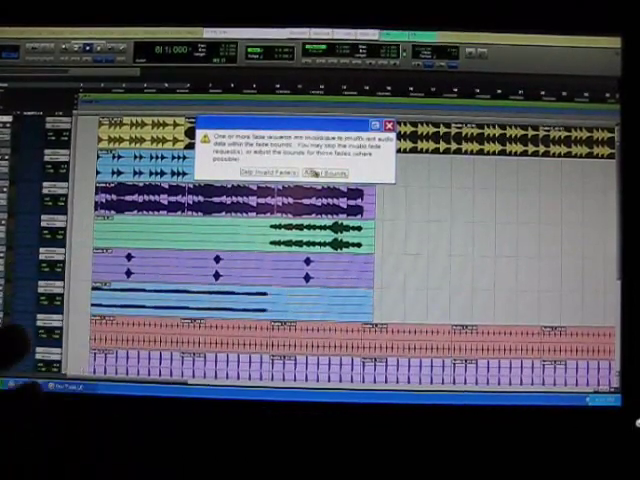
key("Return")
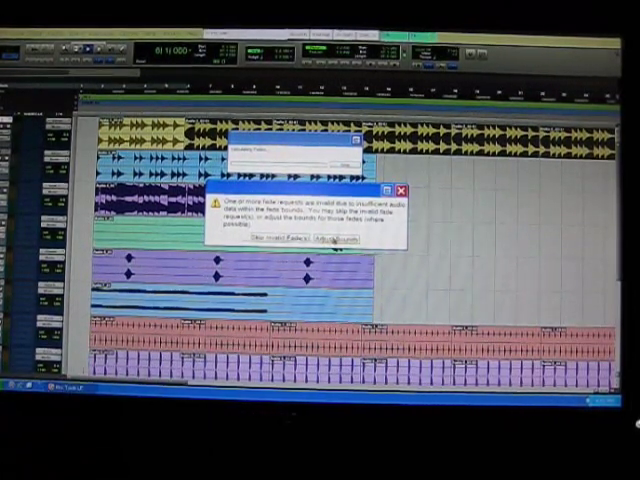
left_click(336, 240)
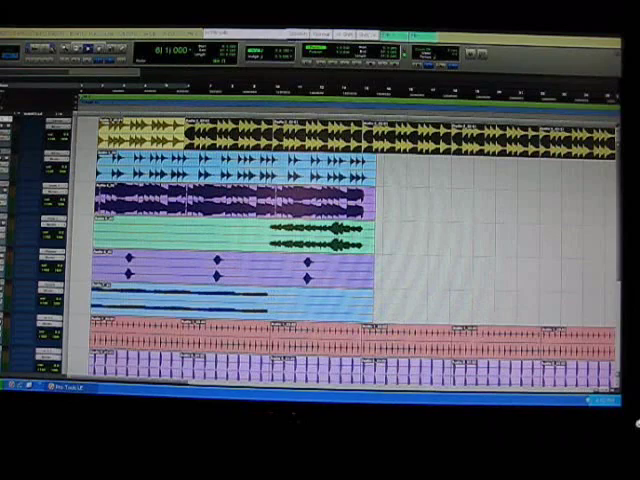
- Zoom in to inspect the crossfade joins, then zoom back out to the whole arrangement
key("ctrl+]")
key("ctrl+]")
key("ctrl+]")
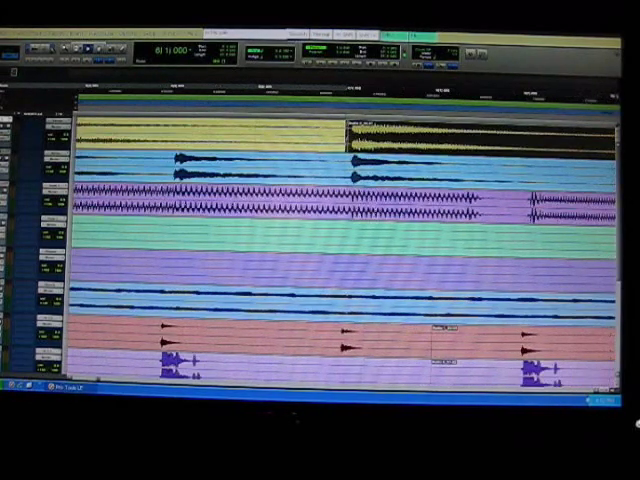
key("ctrl+]")
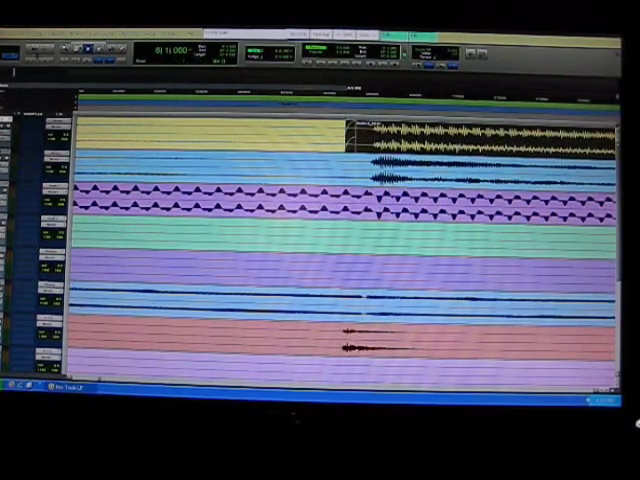
key("ctrl+bracketleft")
key("ctrl+bracketleft")
key("ctrl+bracketleft")
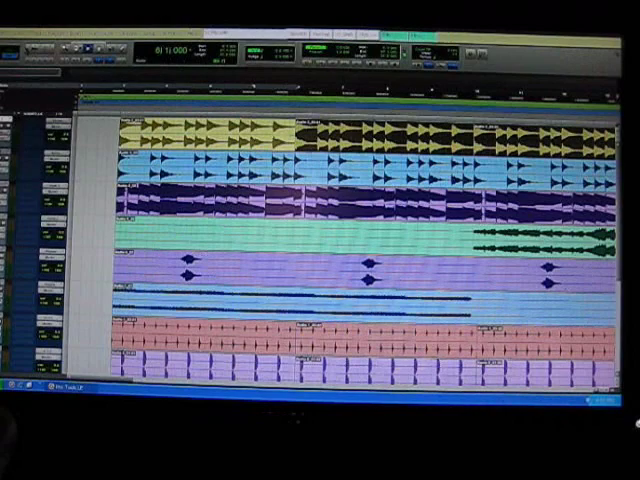
key("ctrl+bracketleft")
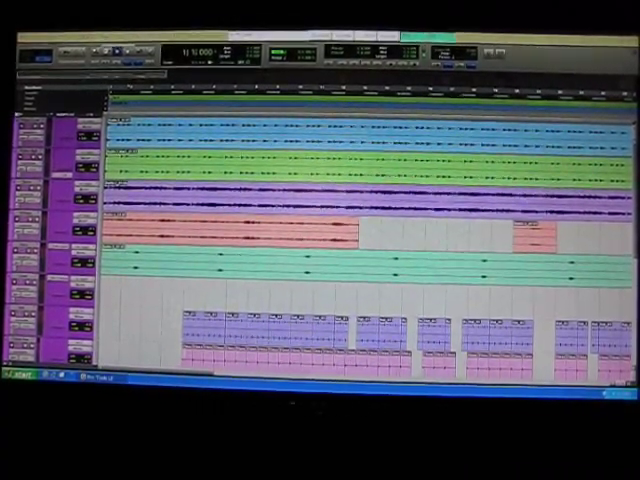
scroll(370, 250, "down", 3)
scroll(370, 250, "up", 3)
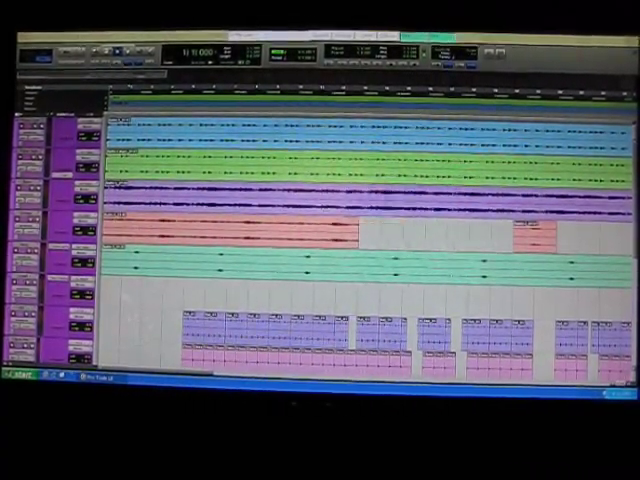
scroll(370, 250, "down", 3)
scroll(370, 250, "down", 3)
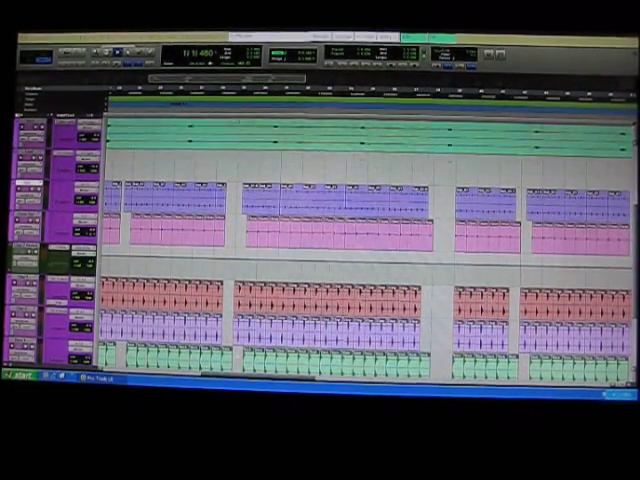
scroll(368, 250, "up", 2)
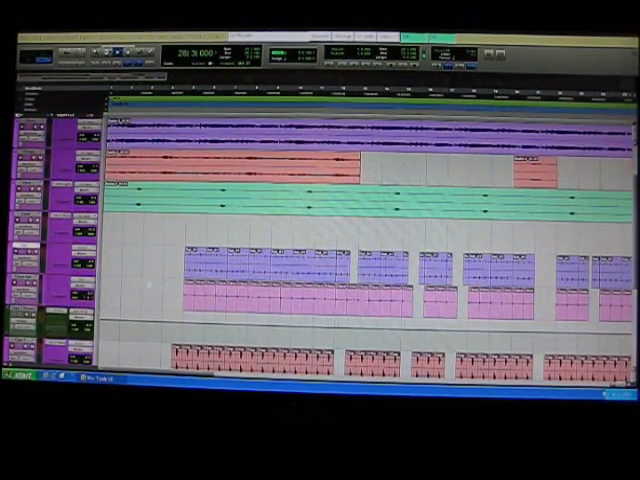
scroll(370, 240, "up", 1)
scroll(370, 240, "up", 1)
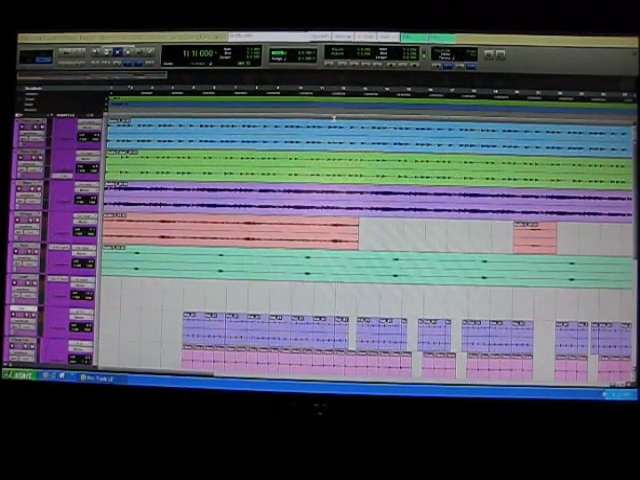
- Start playback of the finished beat with drops from the session start
key("space")
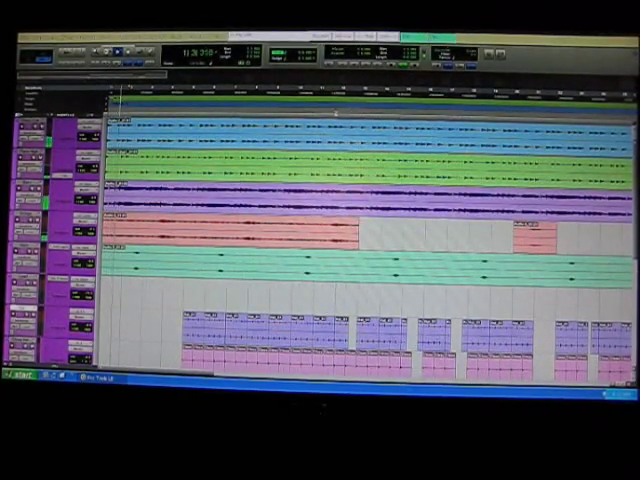